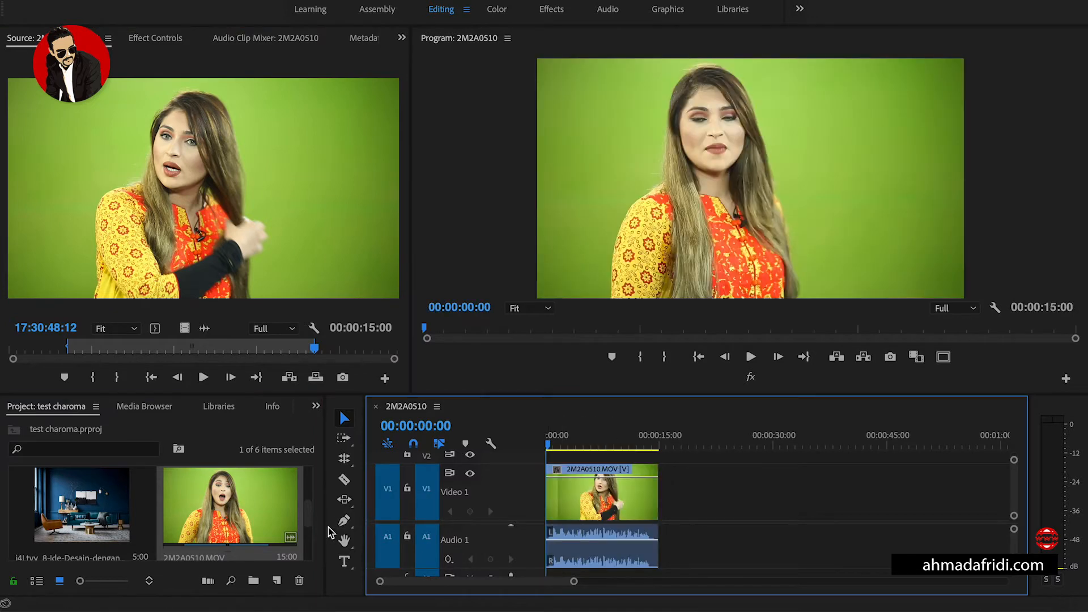
# Add the clip 2M2A0527.MOV to Video 1 directly after 2M2A0510.MOV.
pyautogui.scroll(-3, 310, 502)
pyautogui.doubleClick(99, 513)
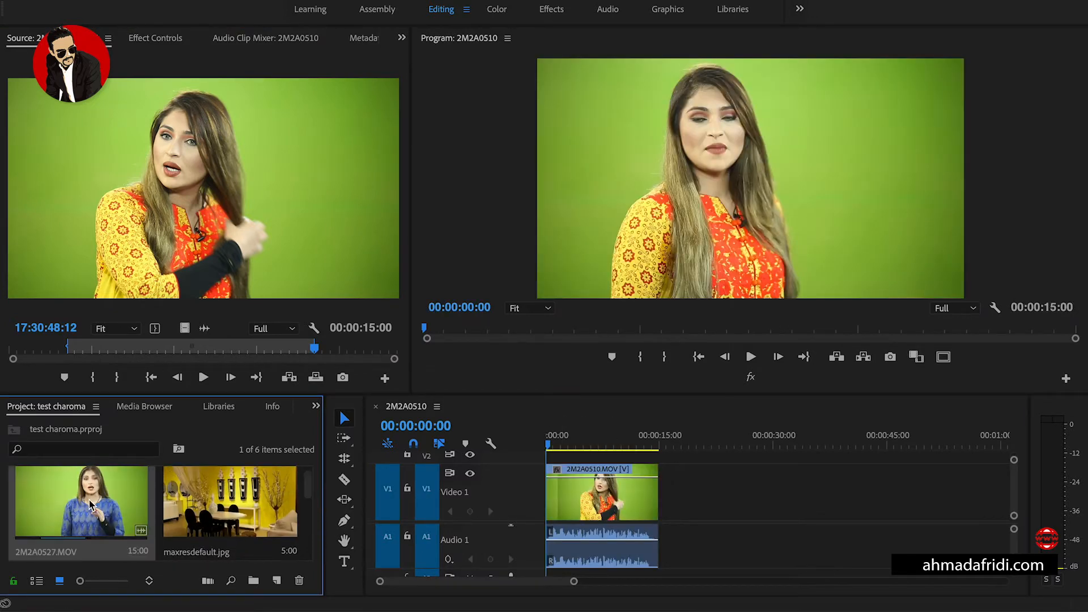
pyautogui.moveTo(339, 273); pyautogui.dragTo(761, 471)
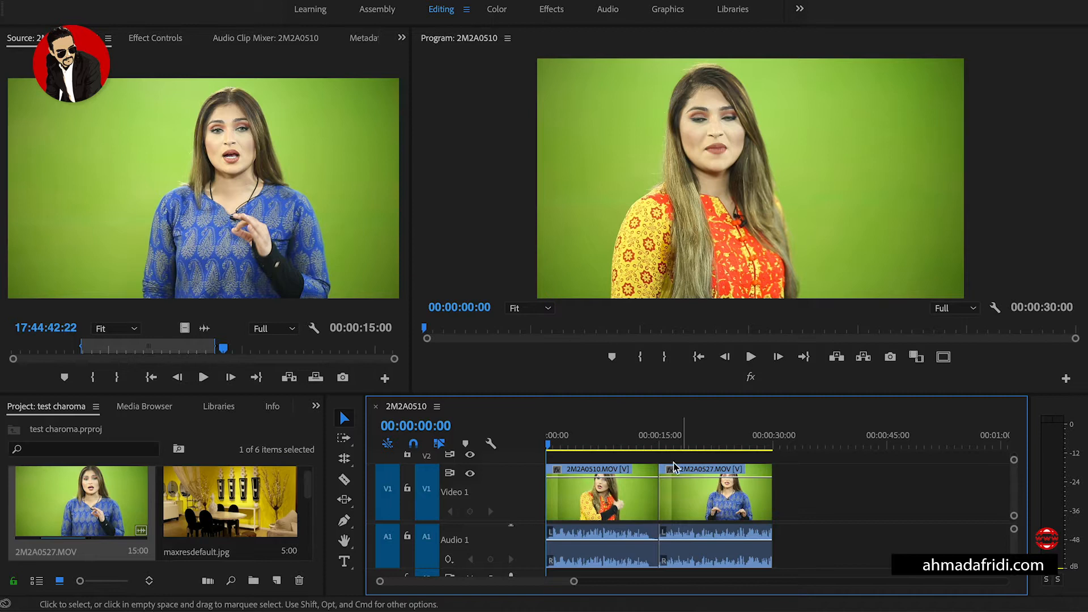
# Mark the sequence from its start to 00:00:30:00 as the in-to-out range, covering both clips.
pyautogui.click(731, 440)
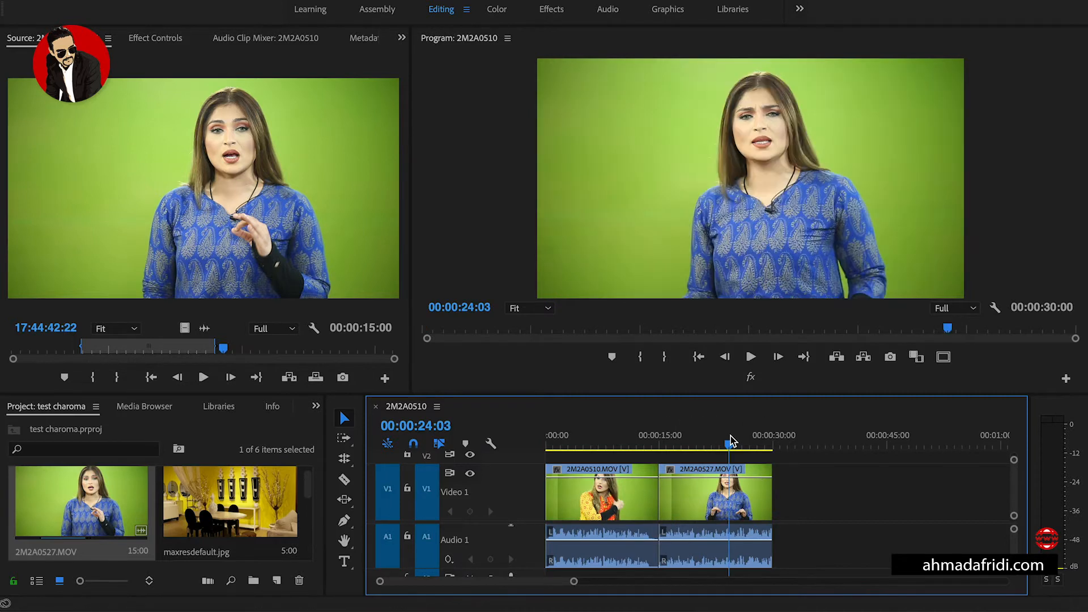
pyautogui.press('End')
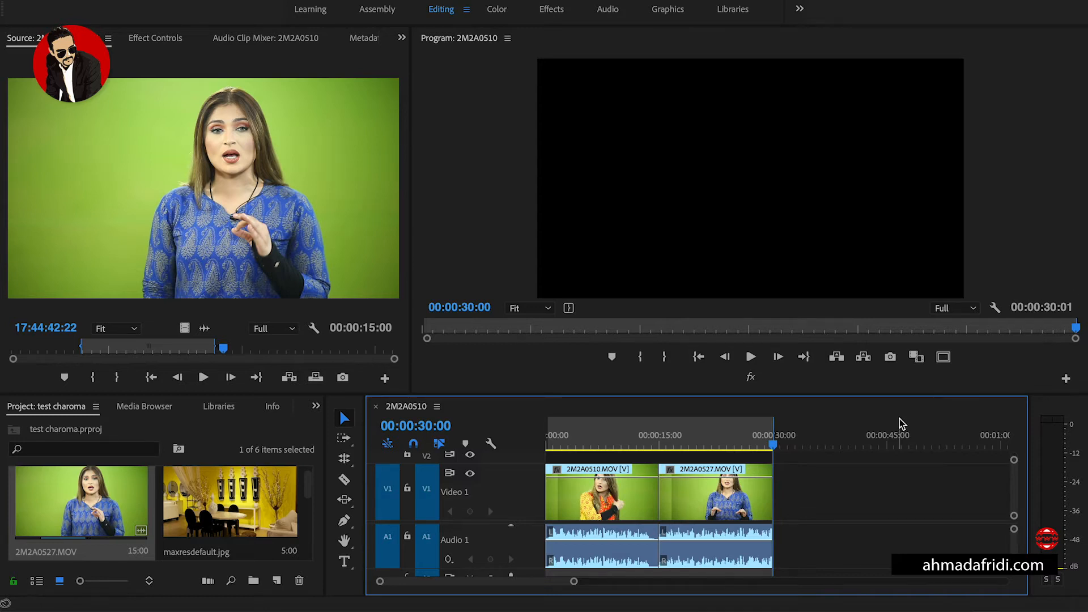
pyautogui.click(612, 499)
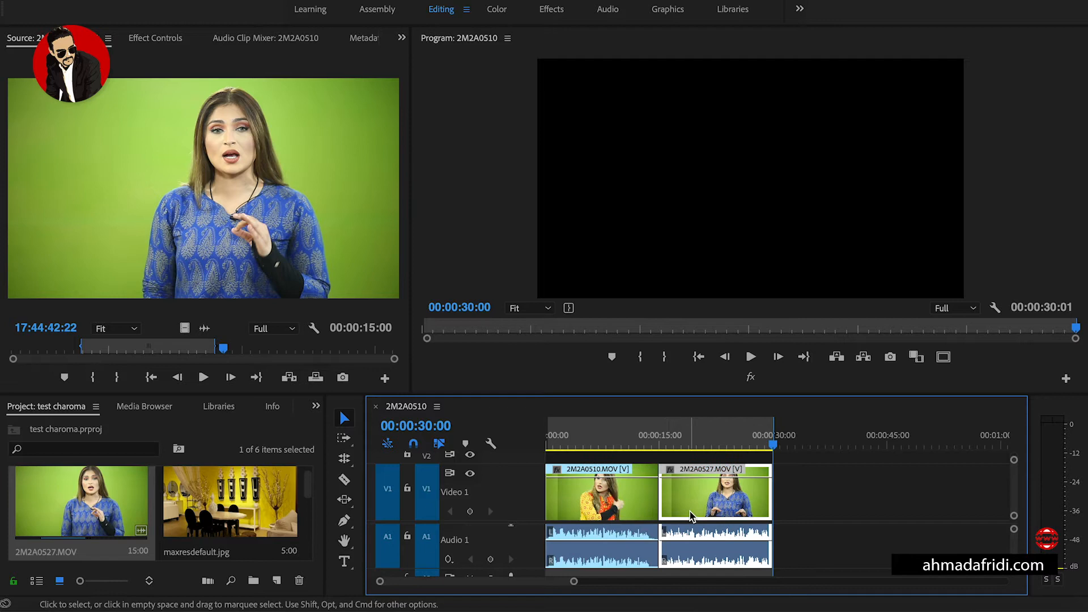
pyautogui.click(690, 511)
# Slip the footage inside 2M2A0510.MOV backward and forward with the Slip tool, with the playhead placed at 00:00:07:08.
pyautogui.click(602, 444)
pyautogui.press('y')
pyautogui.click(612, 499)
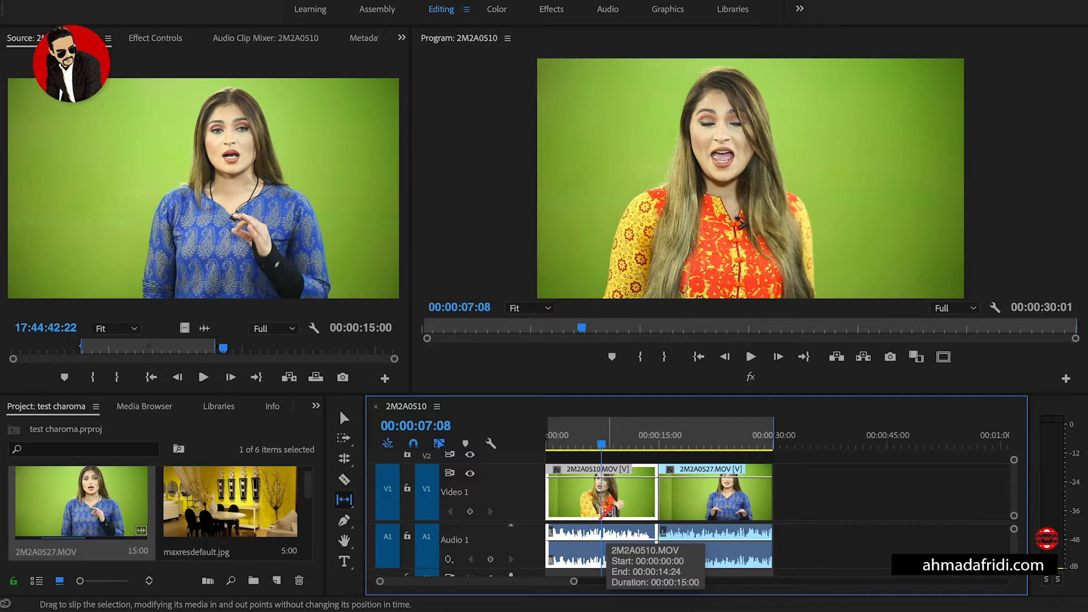
pyautogui.moveTo(597, 490); pyautogui.dragTo(629, 490)
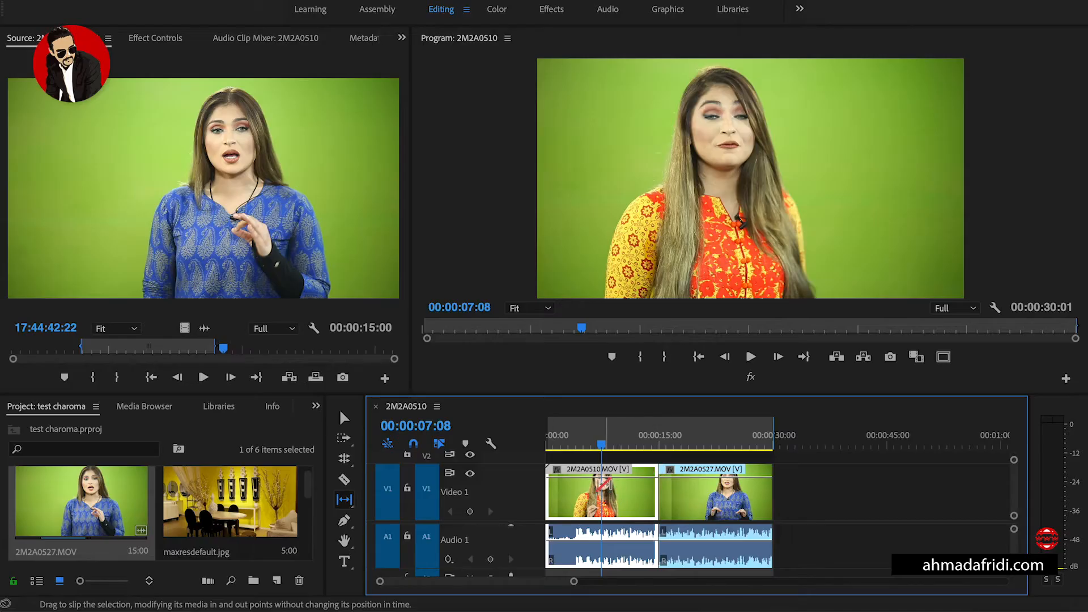
pyautogui.moveTo(603, 482); pyautogui.dragTo(555, 483)
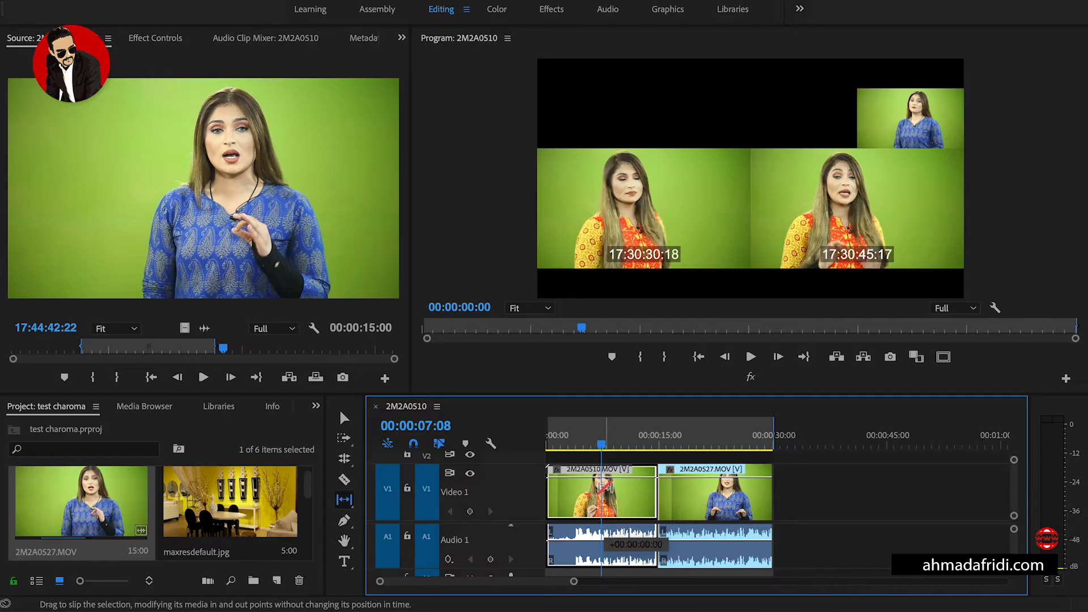
pyautogui.moveTo(628, 487); pyautogui.dragTo(633, 487)
# Set the sequence out point at 00:00:15:00 and slip the footage inside 2M2A0510.MOV in both directions again.
pyautogui.moveTo(661, 437); pyautogui.dragTo(650, 435)
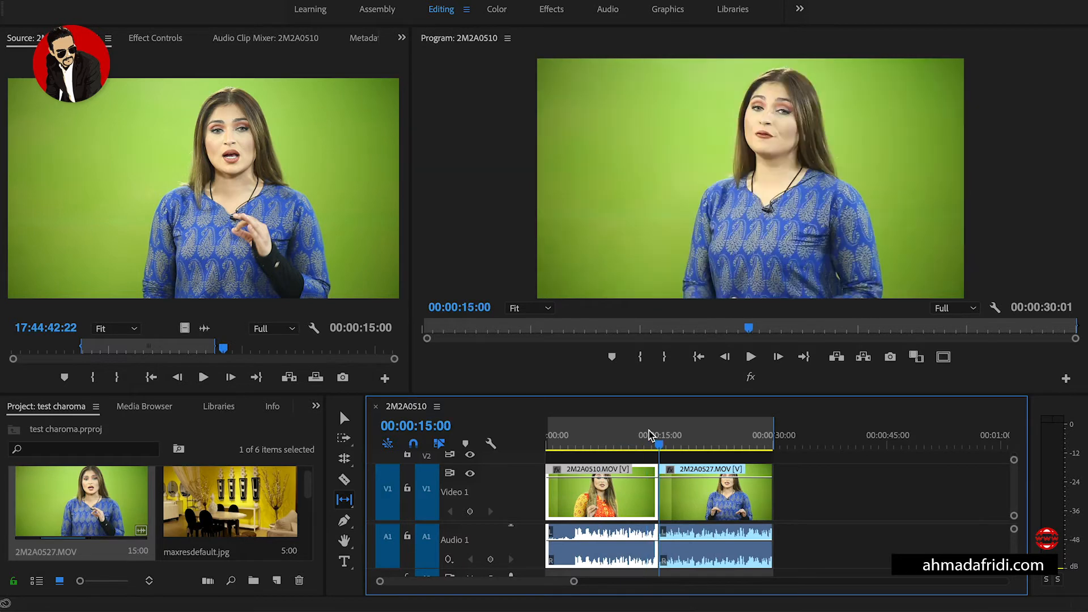
pyautogui.press('o')
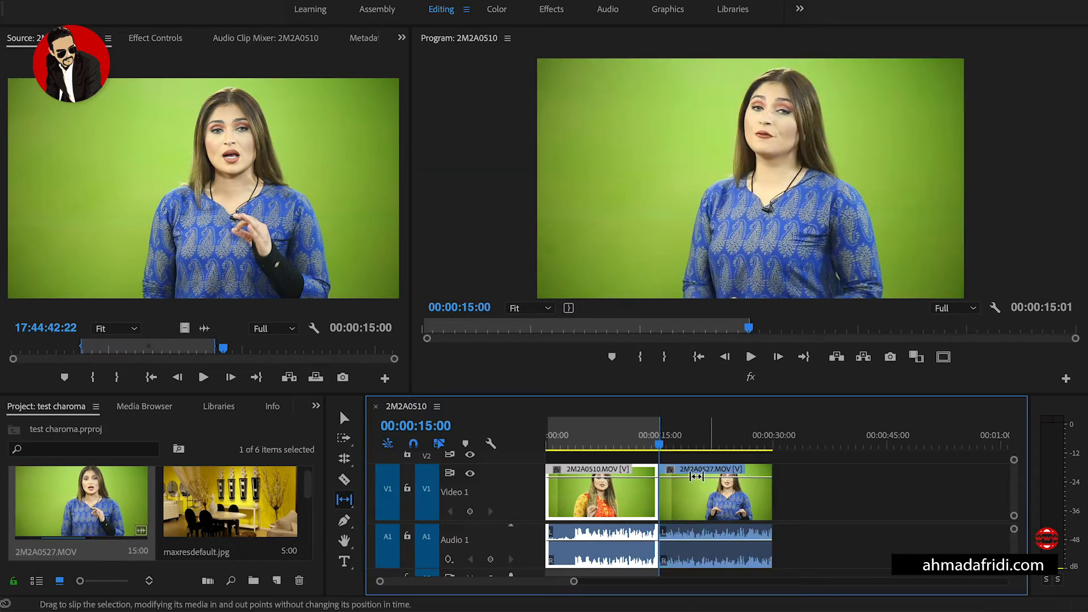
pyautogui.moveTo(591, 507)
pyautogui.mouseDown()
pyautogui.moveTo(555, 507)
pyautogui.moveTo(609, 497)
pyautogui.mouseUp()
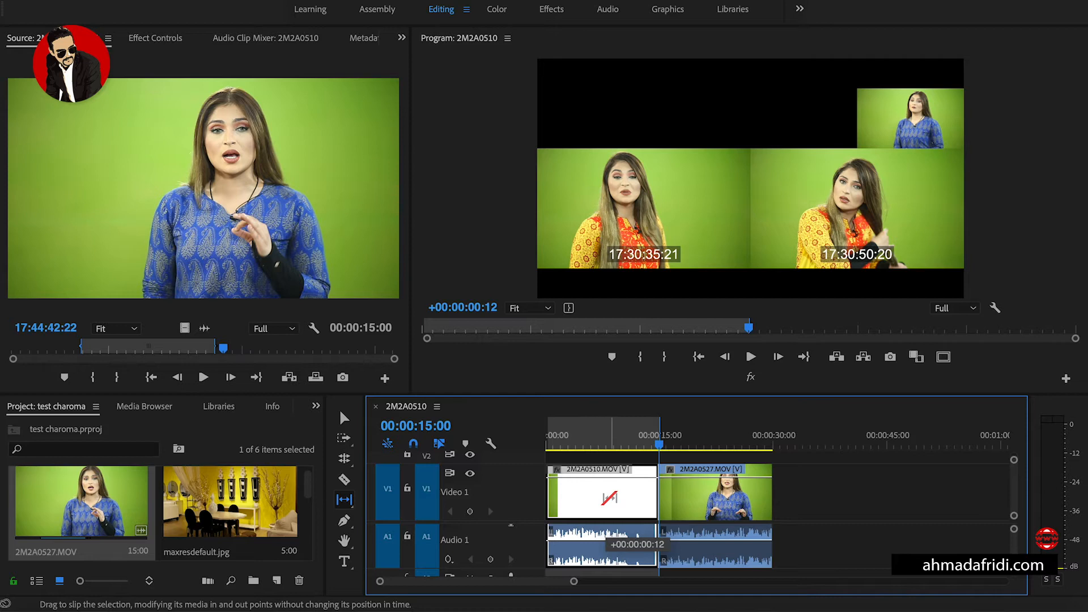
pyautogui.moveTo(609, 498); pyautogui.dragTo(610, 497)
pyautogui.moveTo(610, 497); pyautogui.dragTo(579, 496)
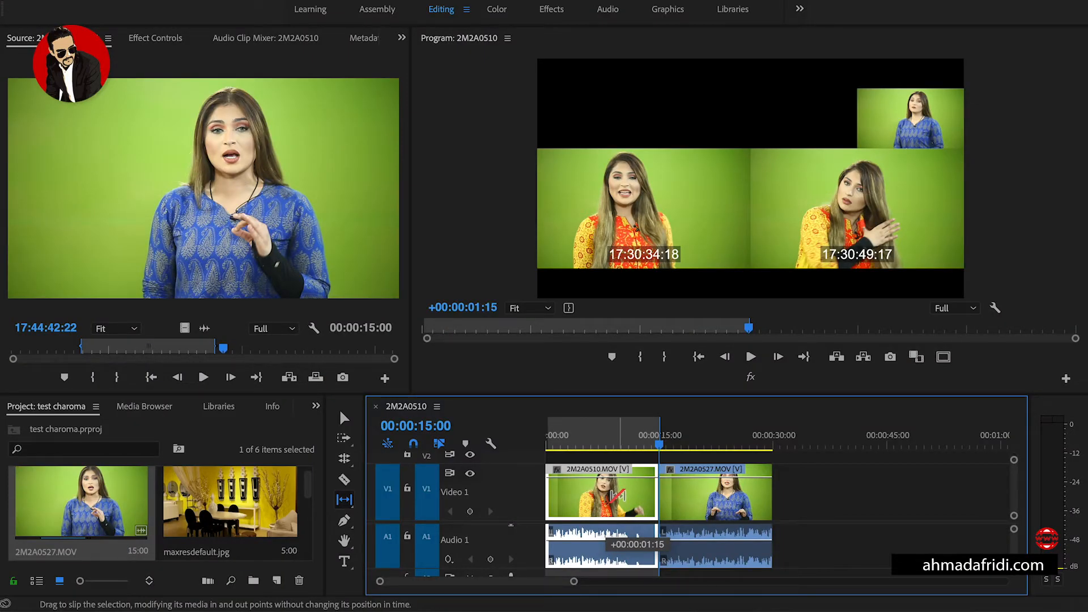
pyautogui.moveTo(618, 495); pyautogui.dragTo(624, 496)
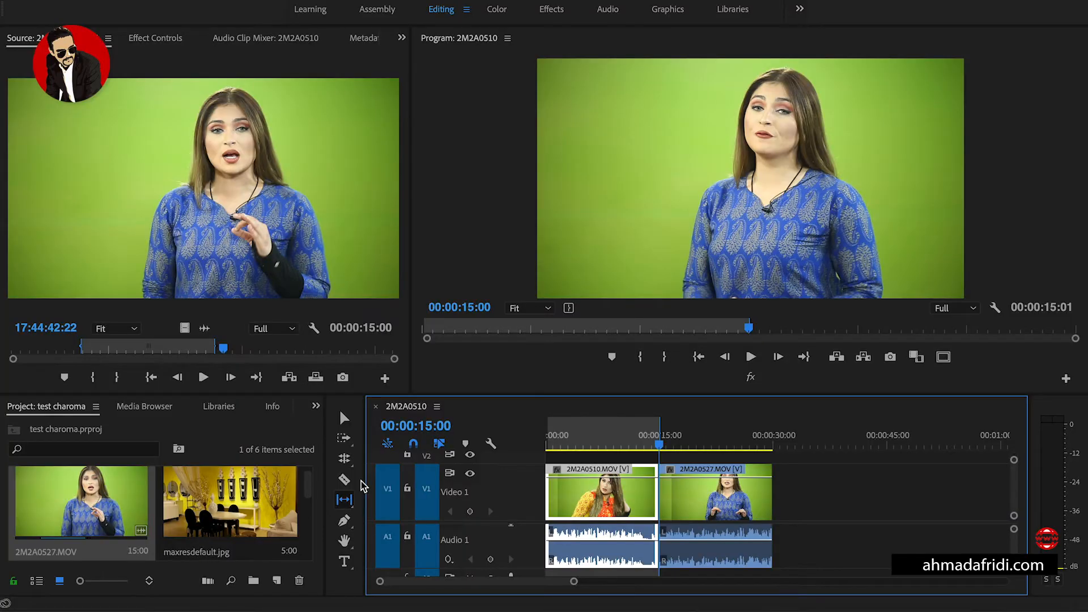
# Activate the Slide tool, select 2M2A0527.MOV and extend the sequence out point to 00:00:30:00.
pyautogui.click(352, 505)
pyautogui.click(396, 514)
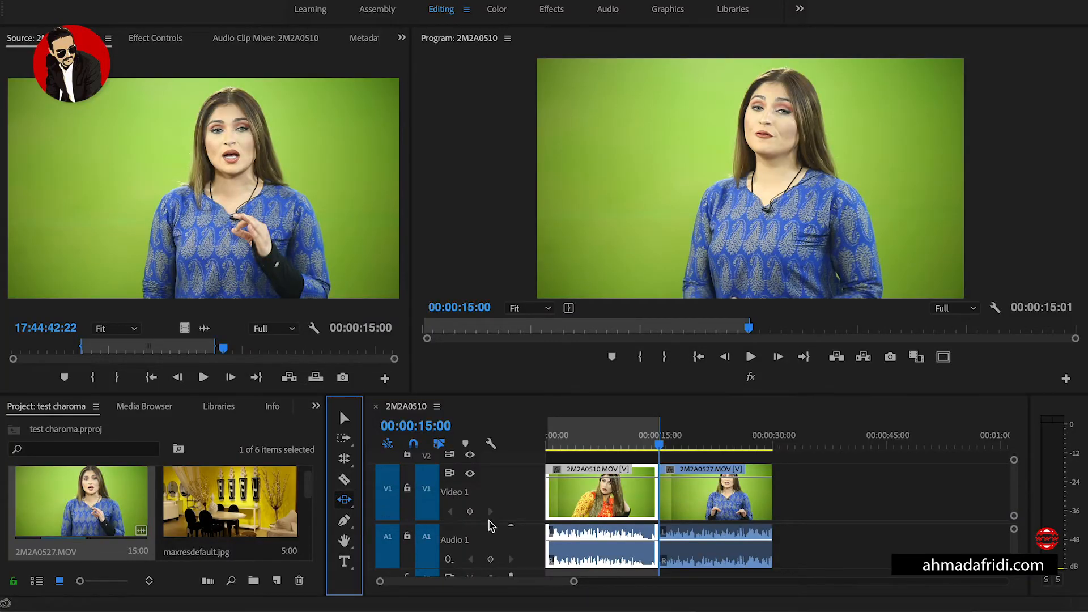
pyautogui.click(717, 501)
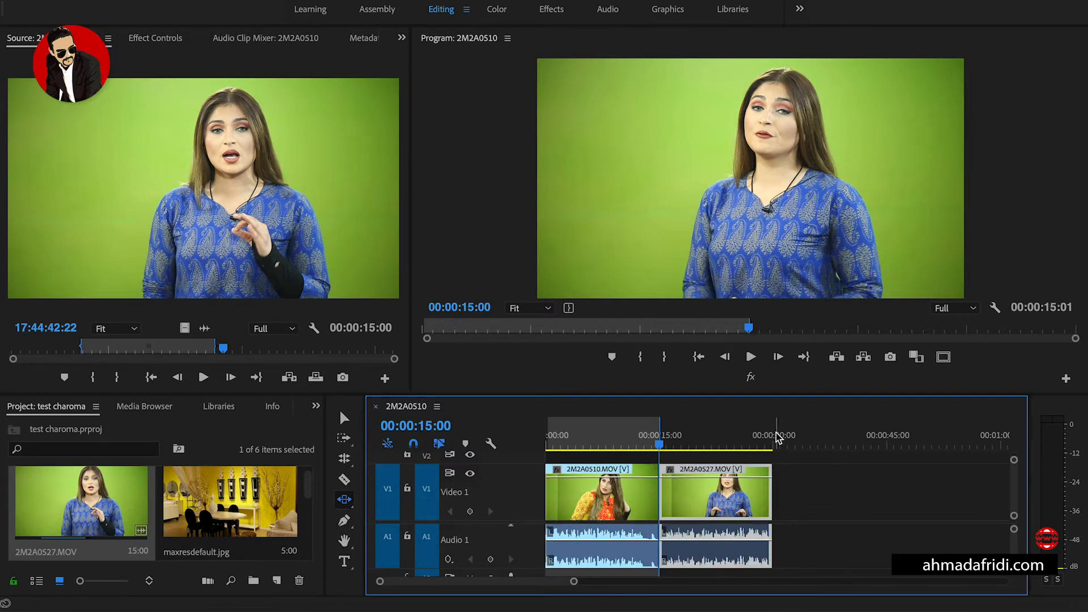
pyautogui.moveTo(661, 428); pyautogui.dragTo(772, 430)
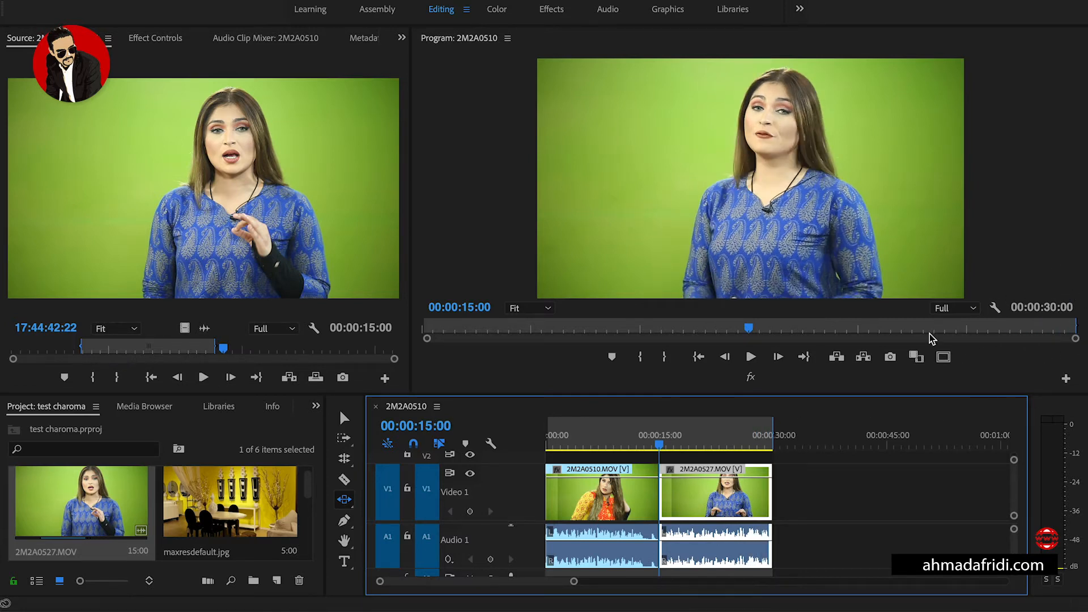
# Slide 2M2A0527.MOV earlier in stages over 2M2A0510.MOV until it starts at the beginning of the sequence.
pyautogui.moveTo(717, 496); pyautogui.dragTo(686, 496)
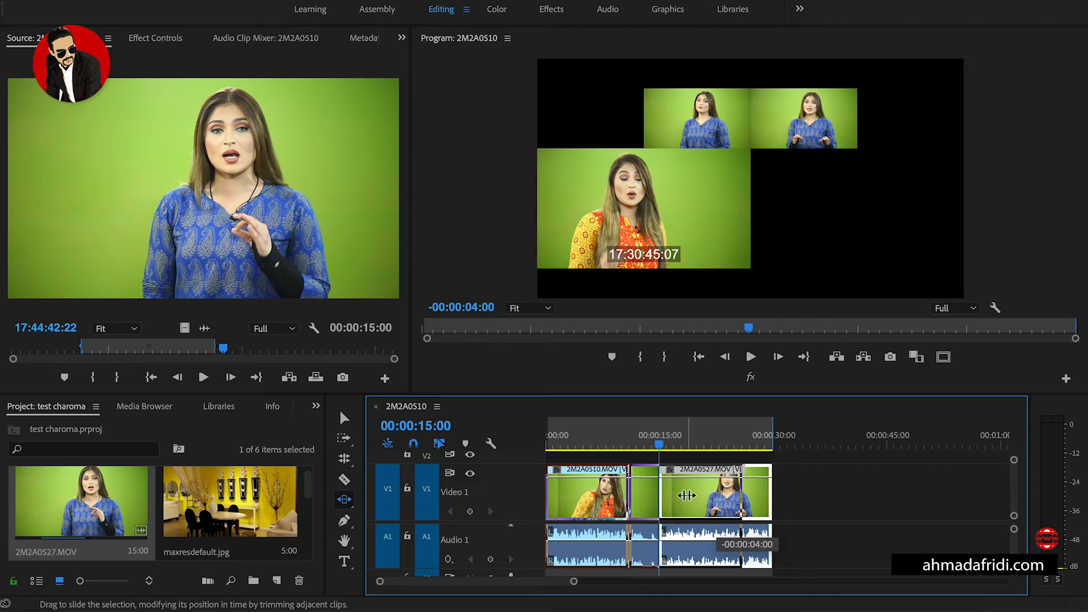
pyautogui.moveTo(686, 495); pyautogui.dragTo(645, 492)
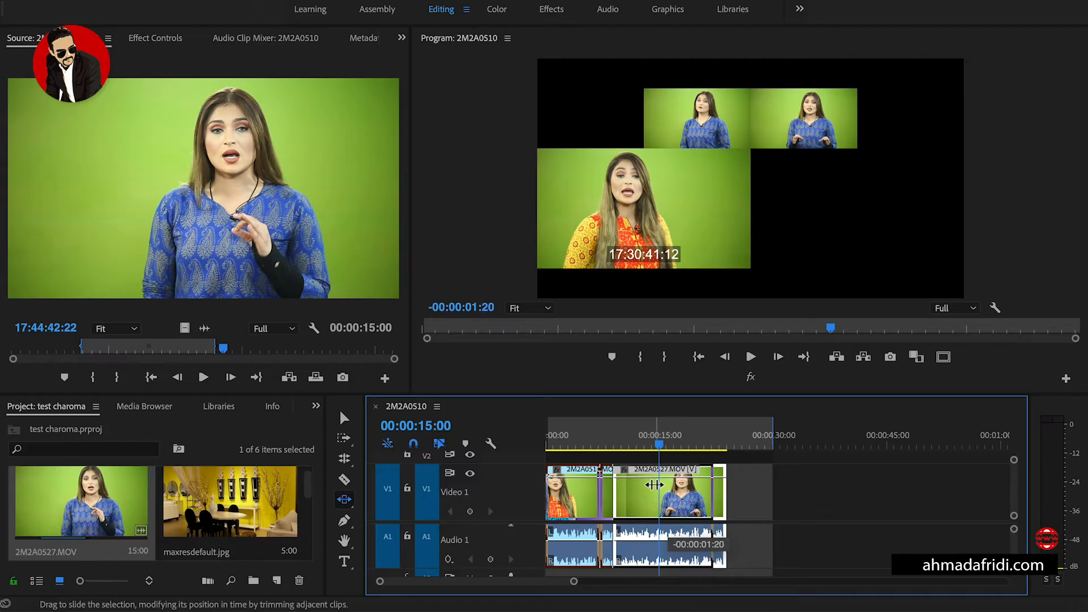
pyautogui.moveTo(654, 484); pyautogui.dragTo(657, 484)
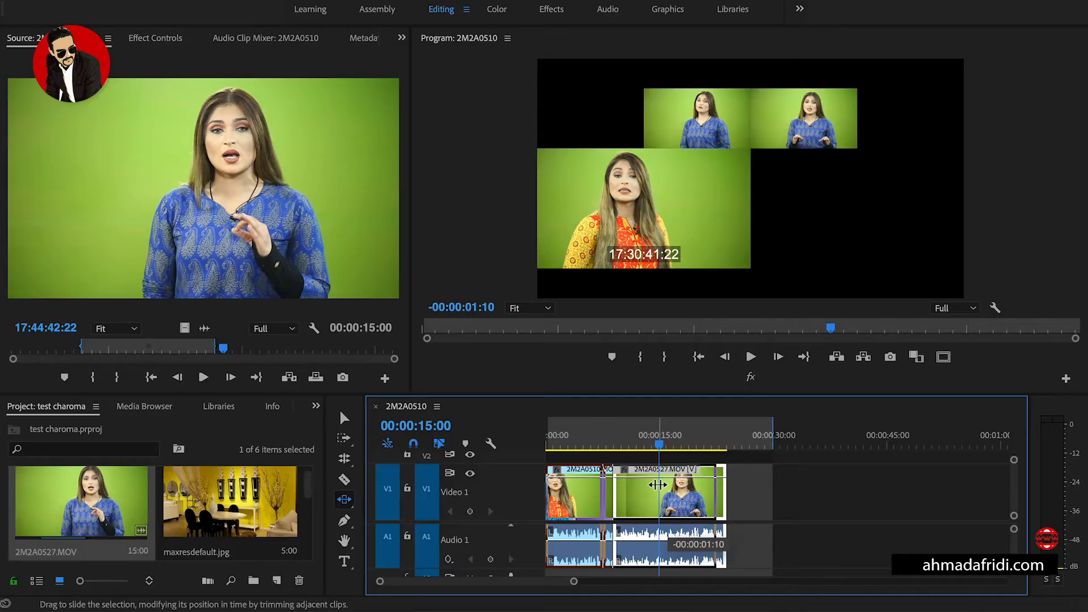
pyautogui.moveTo(657, 485); pyautogui.dragTo(591, 486)
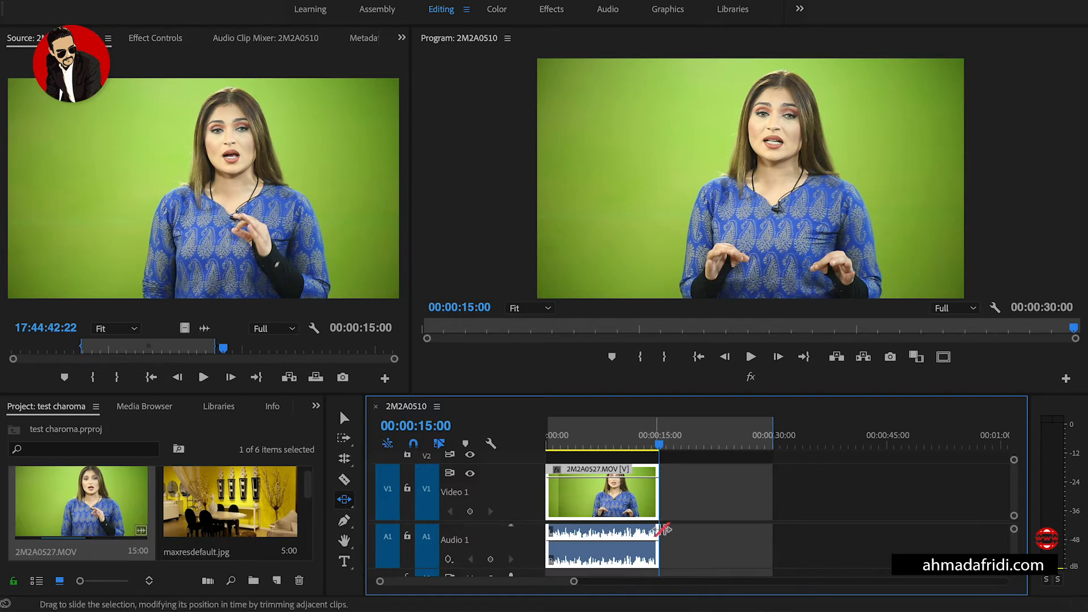
# Return 2M2A0527.MOV to 00:00:15:00, slide it earlier to start at 00:00:09:10, and slide it back to 00:00:15:00.
pyautogui.moveTo(597, 499); pyautogui.dragTo(663, 498)
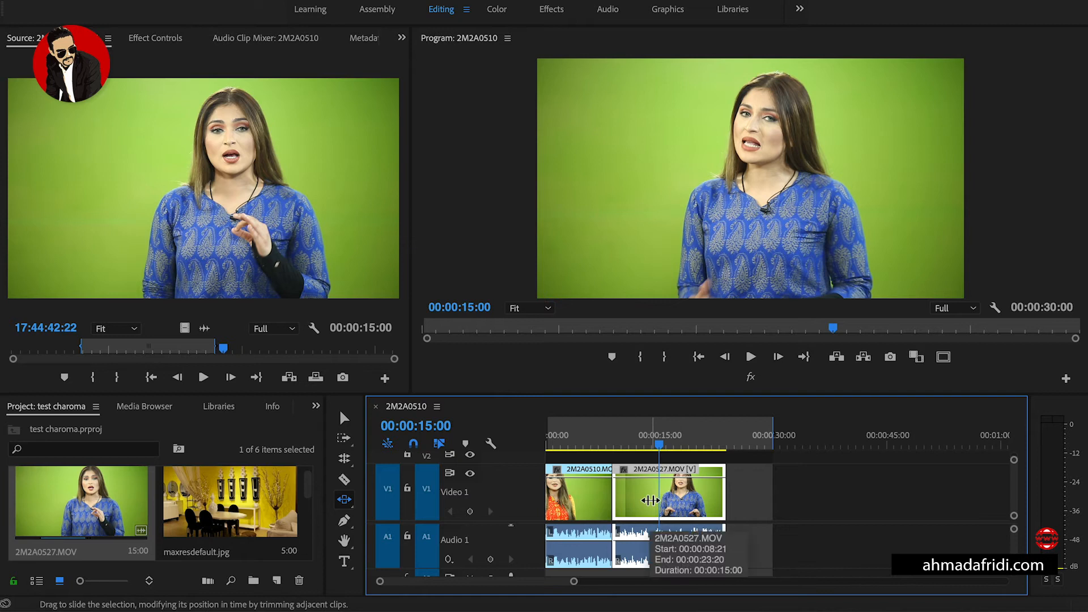
pyautogui.moveTo(650, 500)
pyautogui.mouseDown()
pyautogui.moveTo(699, 501)
pyautogui.moveTo(649, 501)
pyautogui.mouseUp()
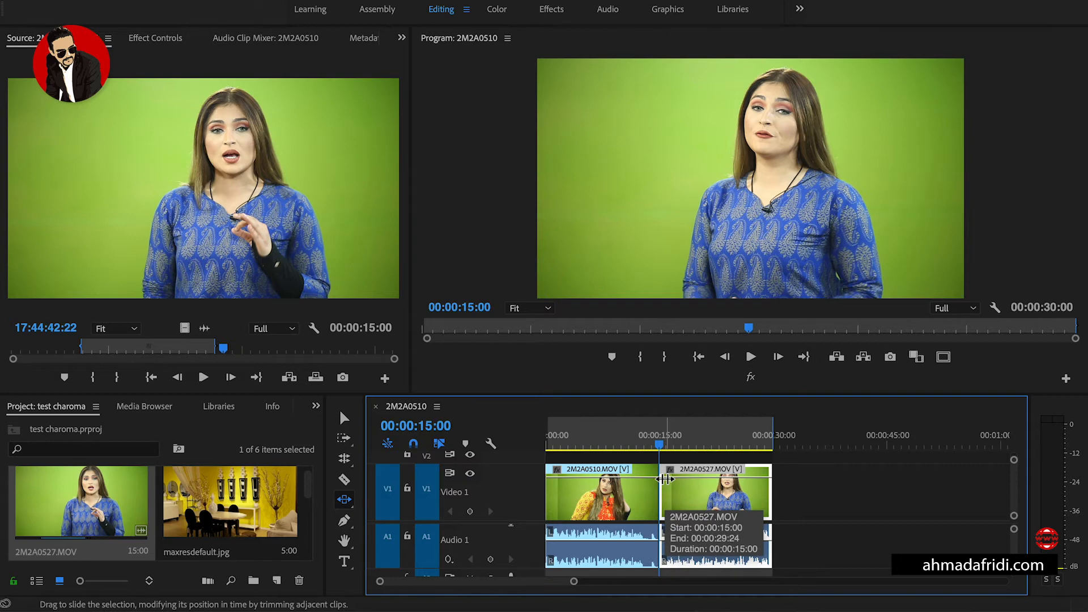
pyautogui.moveTo(711, 503); pyautogui.dragTo(668, 498)
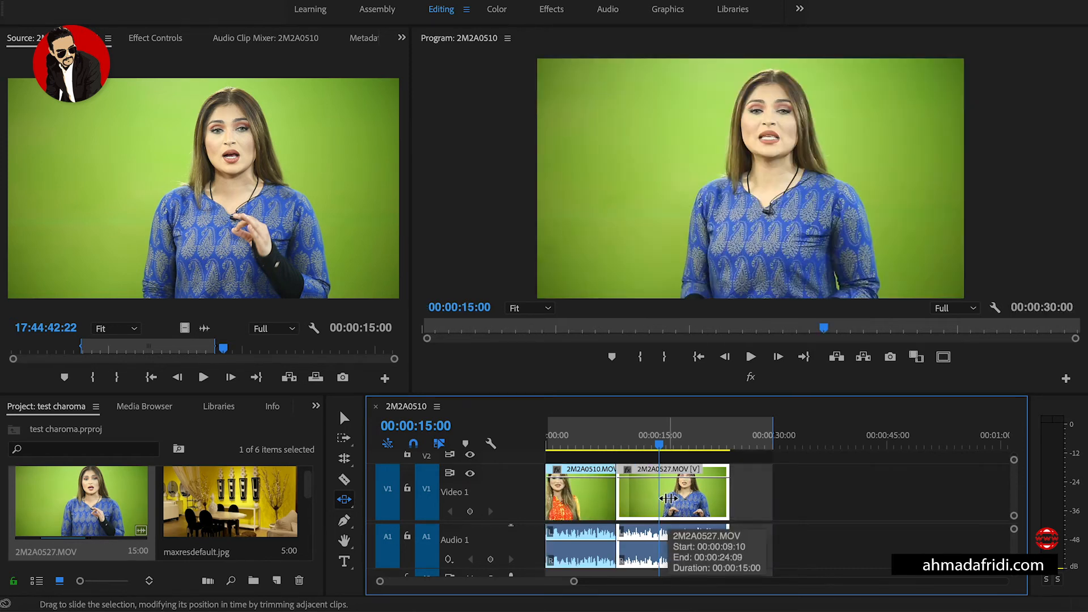
pyautogui.moveTo(678, 499); pyautogui.dragTo(721, 500)
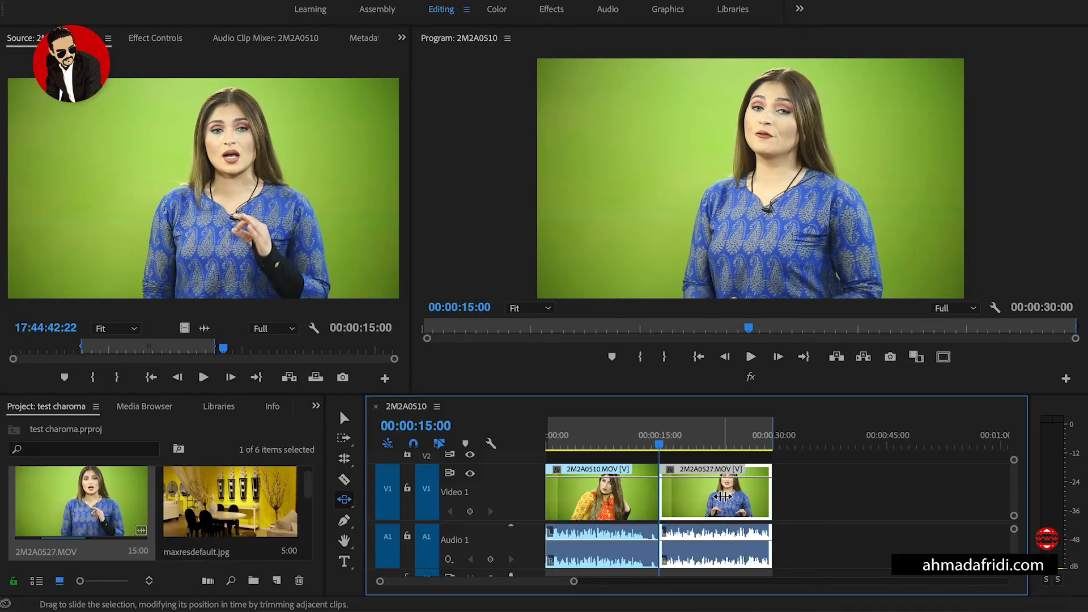
# Slide 2M2A0527.MOV earlier with the out point at 00:00:23:22, and restore the clip to 00:00:15:00 and the out point to 00:00:30:00.
pyautogui.moveTo(721, 497); pyautogui.dragTo(676, 496)
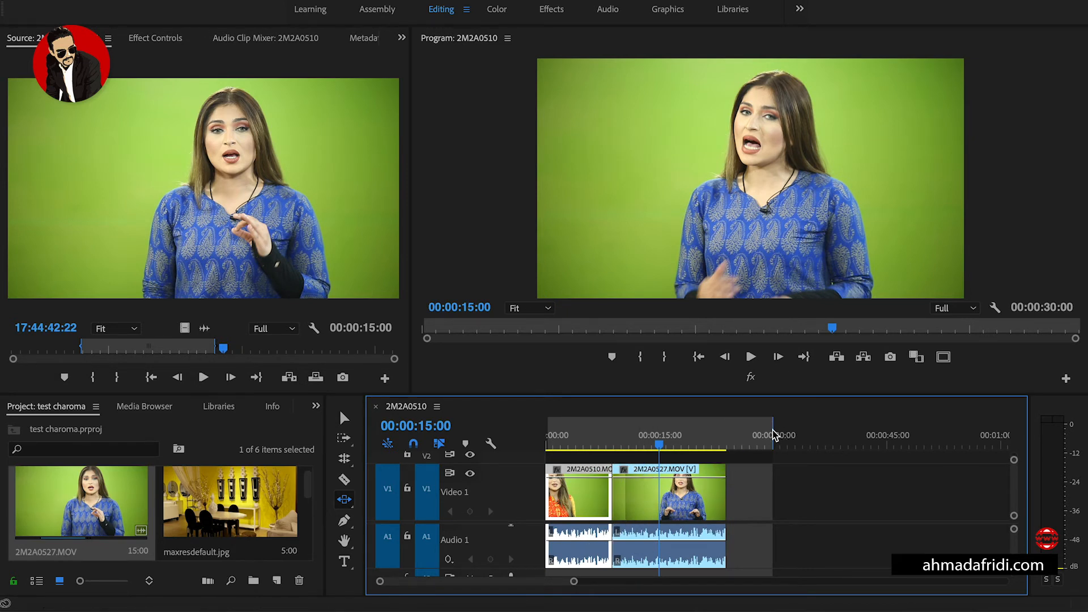
pyautogui.moveTo(774, 430); pyautogui.dragTo(727, 431)
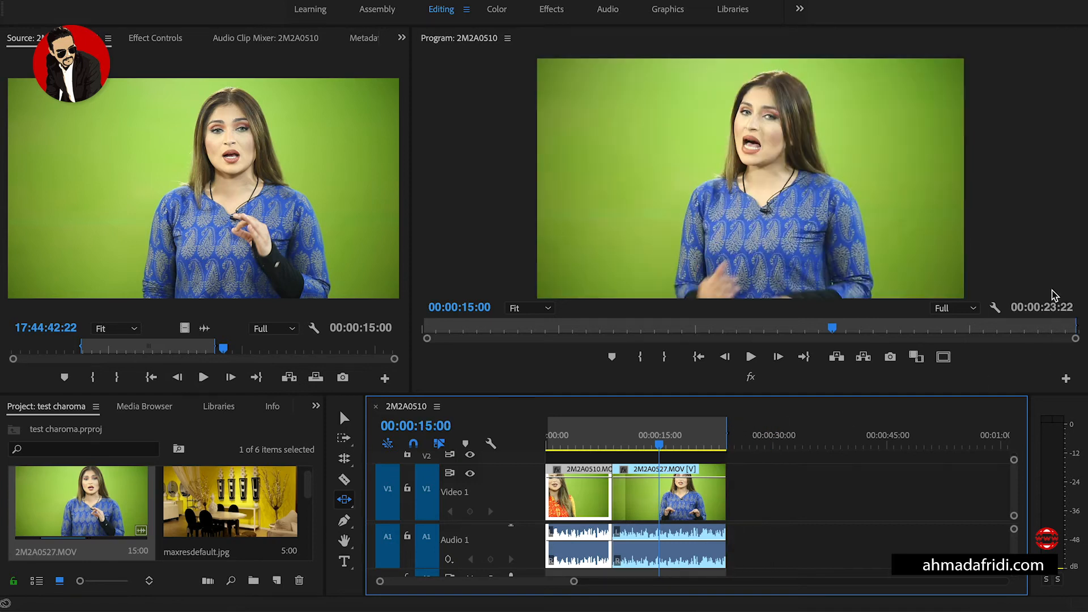
pyautogui.moveTo(674, 490); pyautogui.dragTo(721, 494)
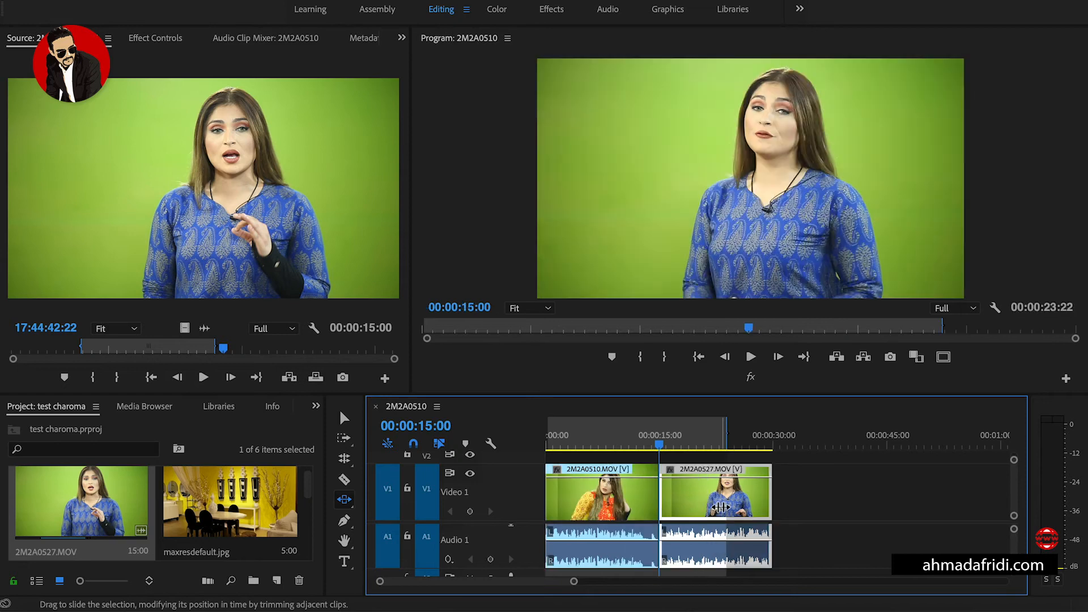
pyautogui.moveTo(727, 441); pyautogui.dragTo(772, 438)
pyautogui.moveTo(695, 505); pyautogui.dragTo(700, 504)
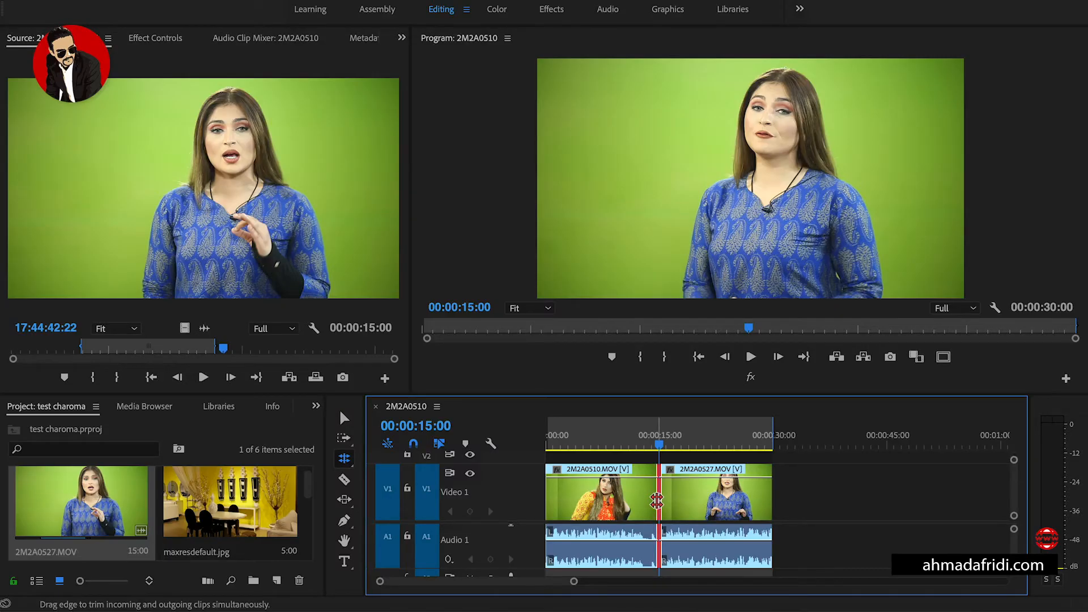
# Roll the edit point between the two clips earlier in stages and finally later to 00:00:19:01 with the Rolling Edit tool.
pyautogui.moveTo(656, 501); pyautogui.dragTo(619, 498)
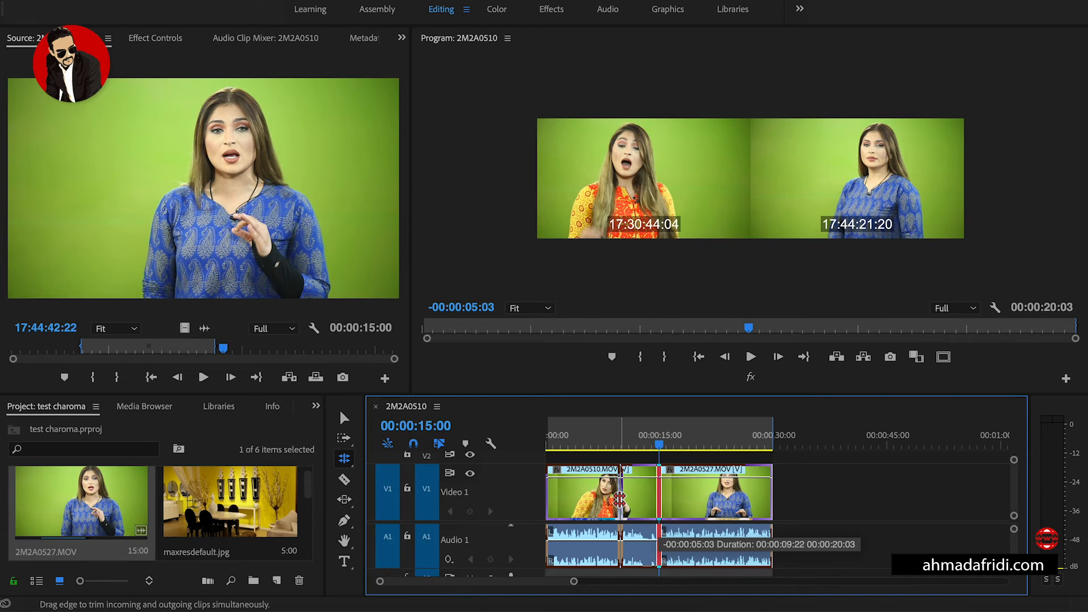
pyautogui.moveTo(619, 499); pyautogui.dragTo(621, 500)
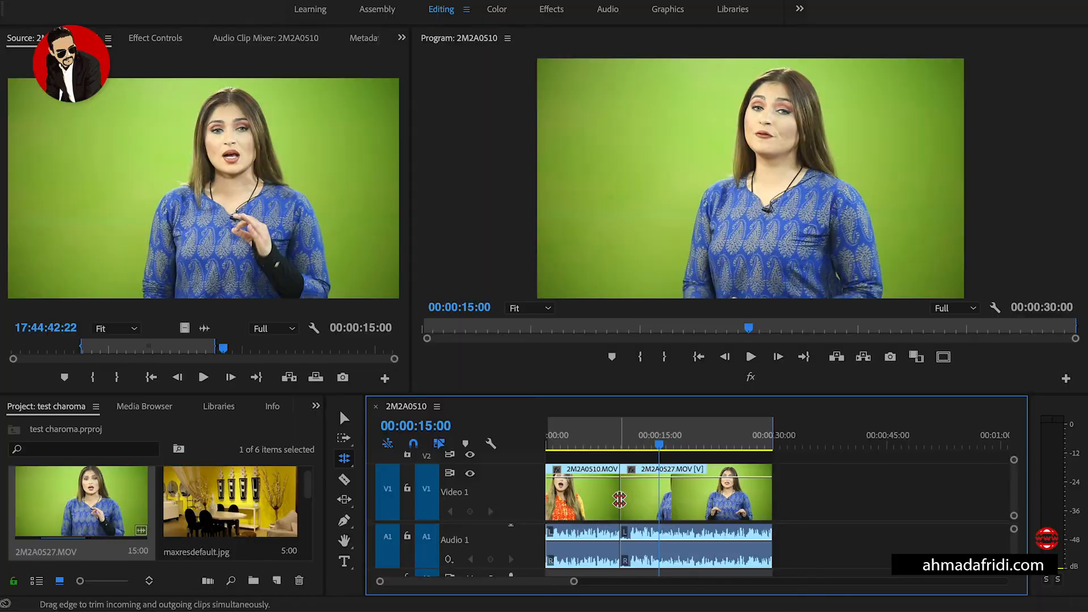
pyautogui.moveTo(618, 497); pyautogui.dragTo(596, 499)
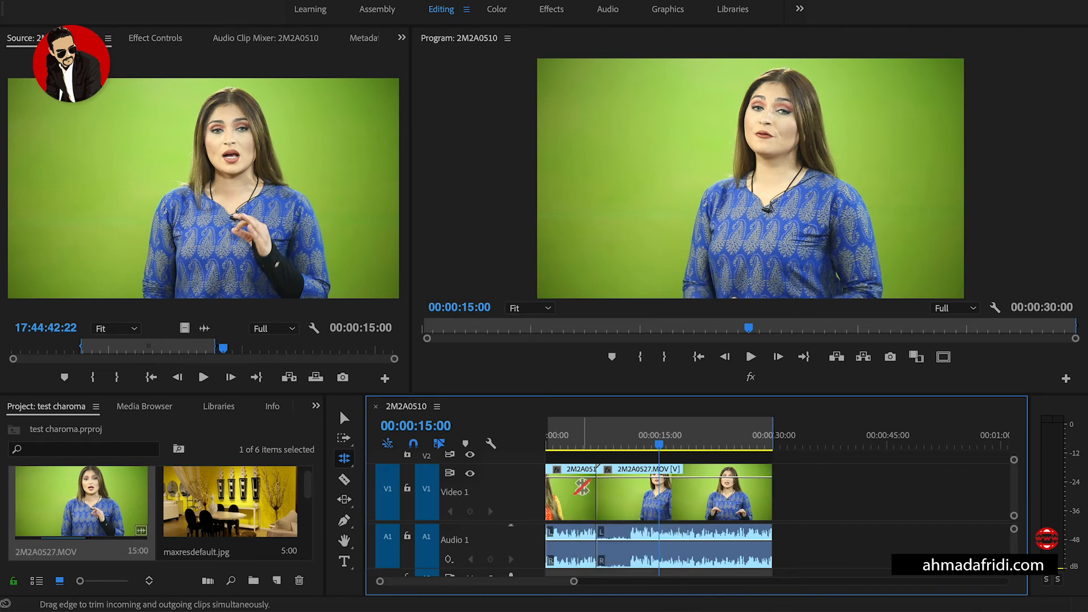
pyautogui.moveTo(599, 489); pyautogui.dragTo(713, 498)
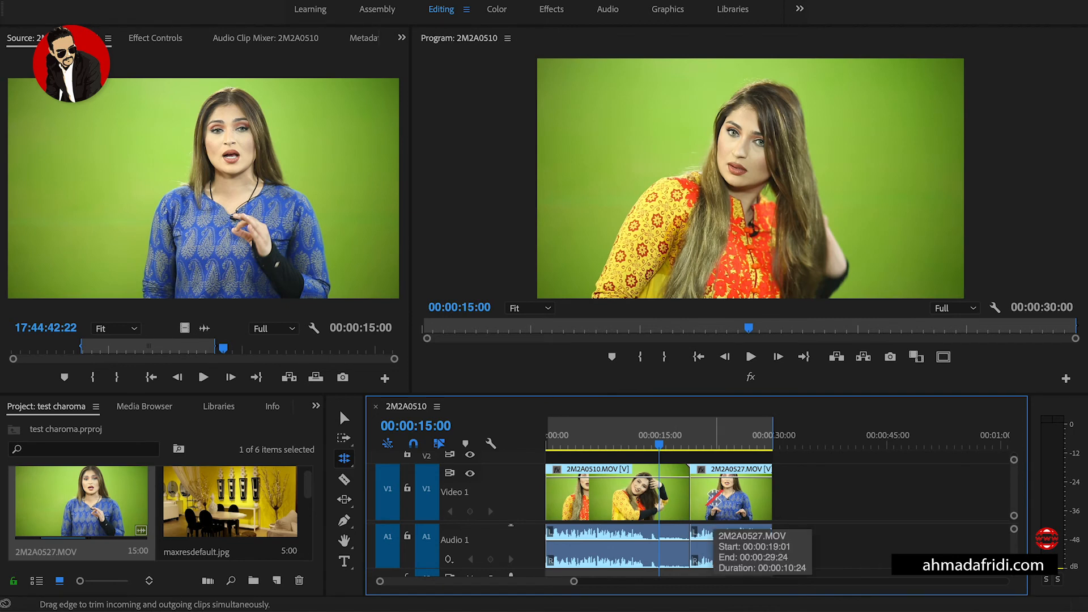